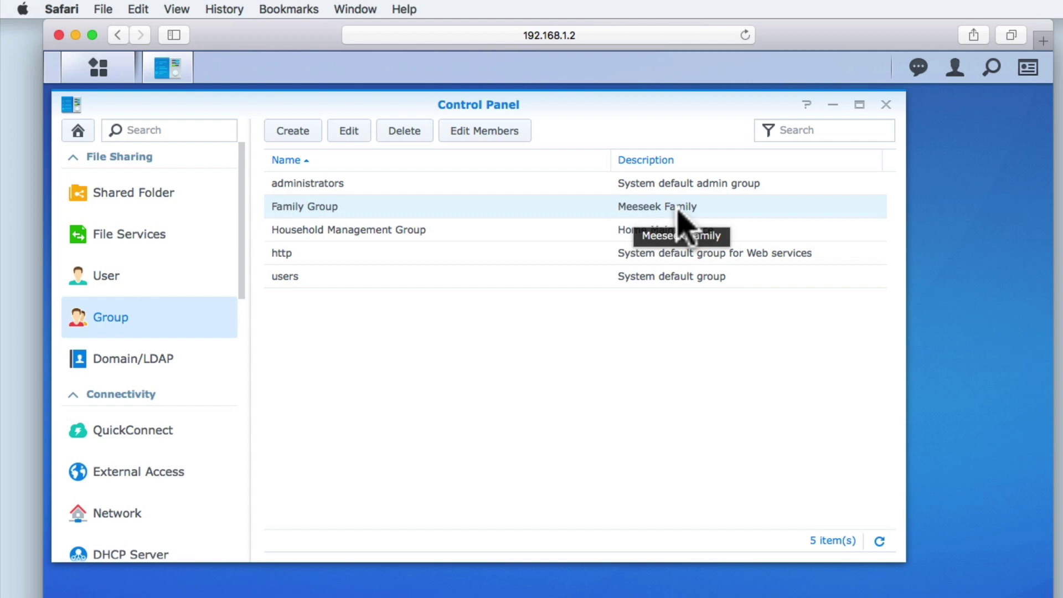
Show the user list sorted by description, descending, and select the family account.
click(287, 234)
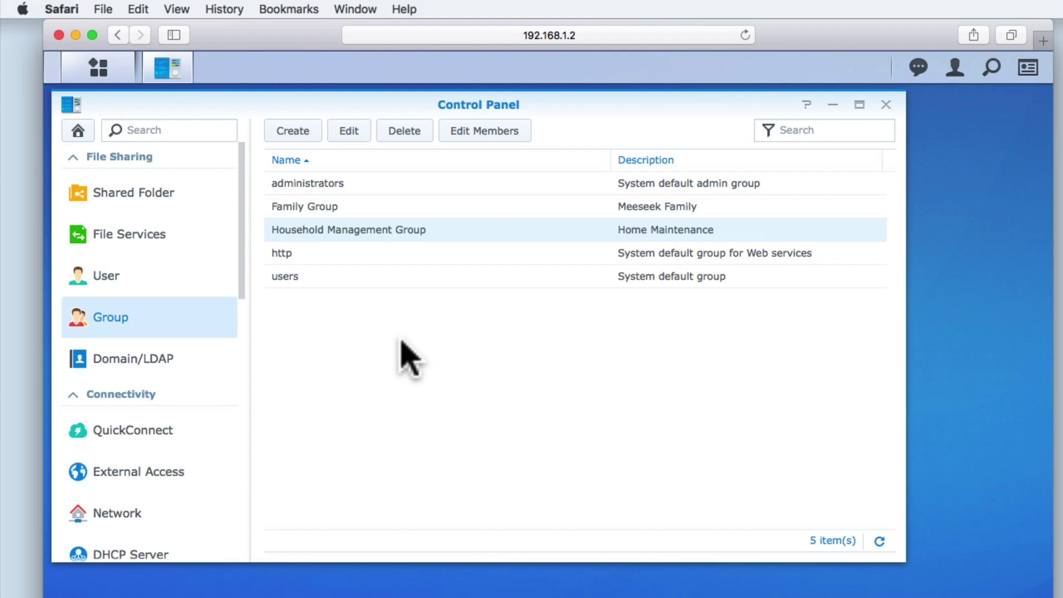
click(117, 294)
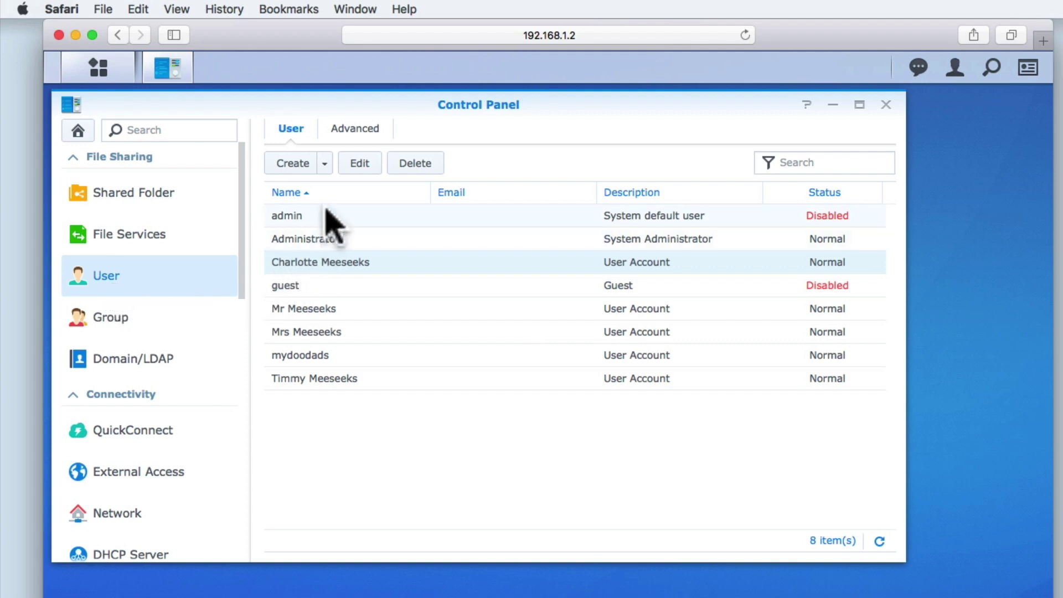
click(643, 194)
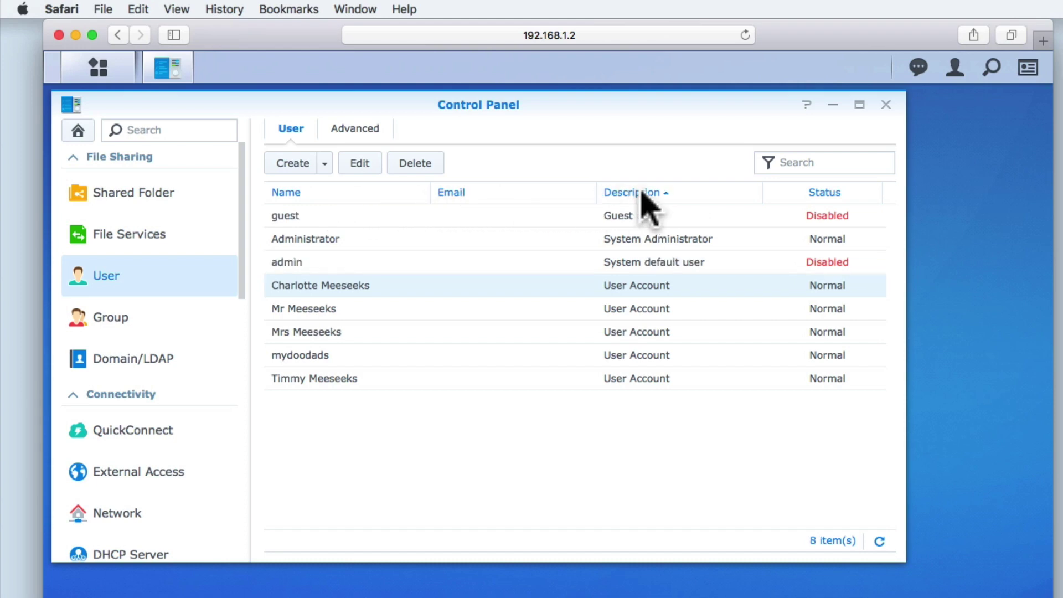
click(643, 193)
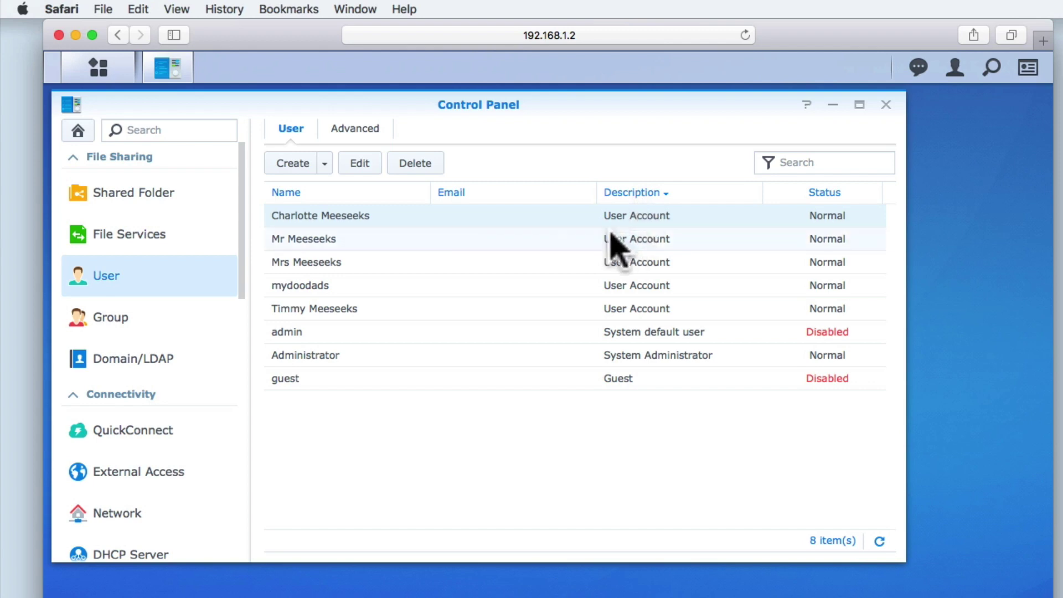
click(315, 244)
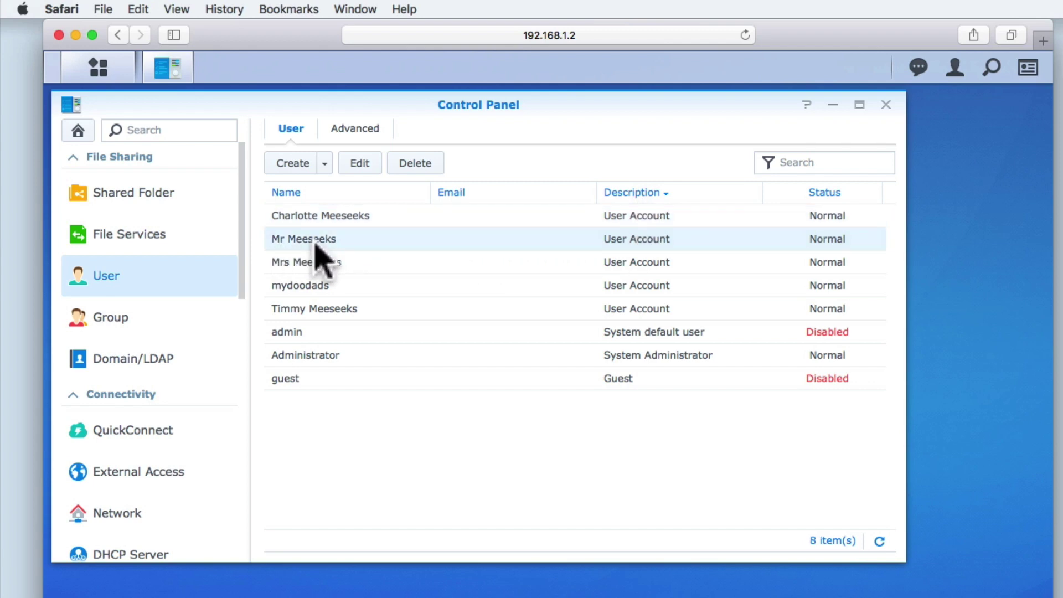
Review the family account's permissions, then add it to Household Management Group and save.
click(360, 164)
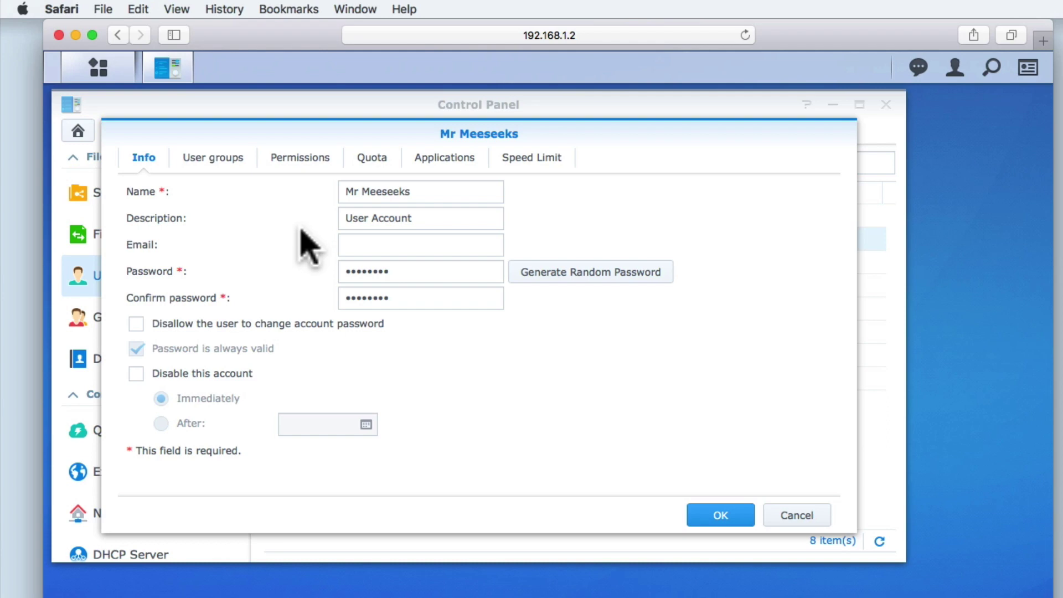
click(317, 161)
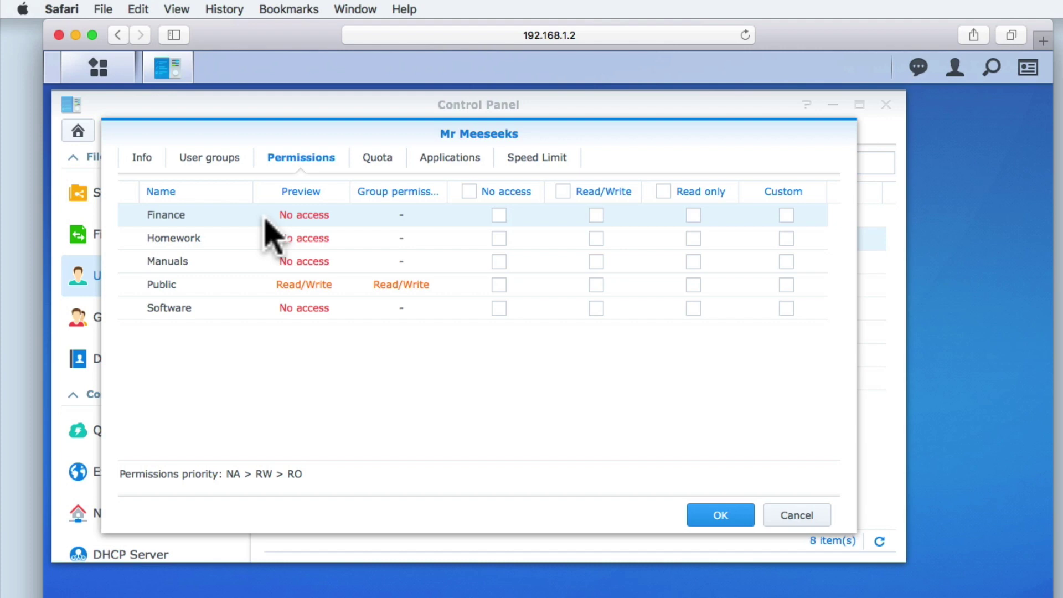
click(211, 159)
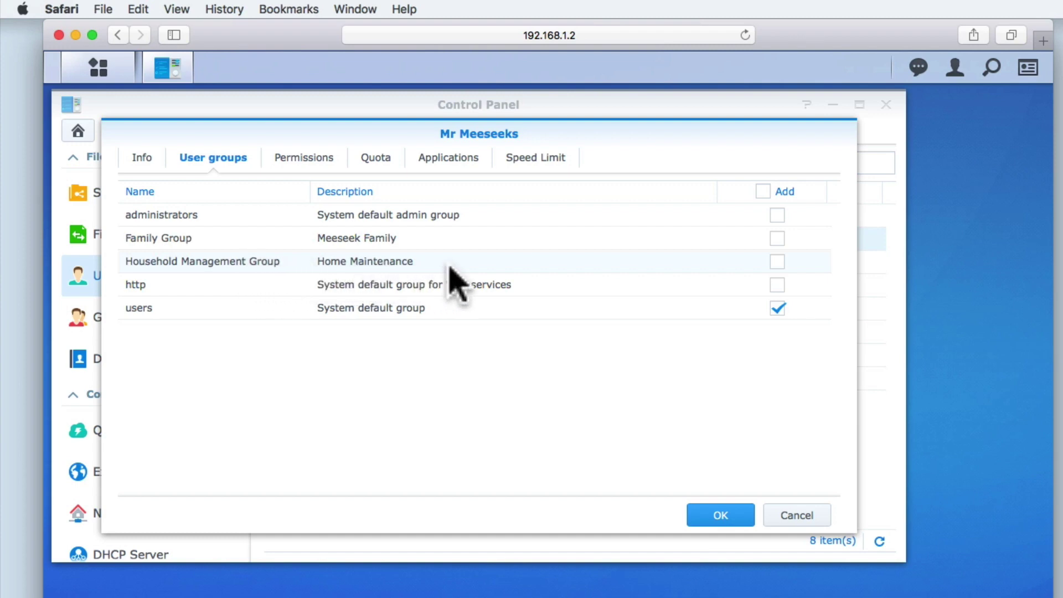
click(778, 264)
click(778, 263)
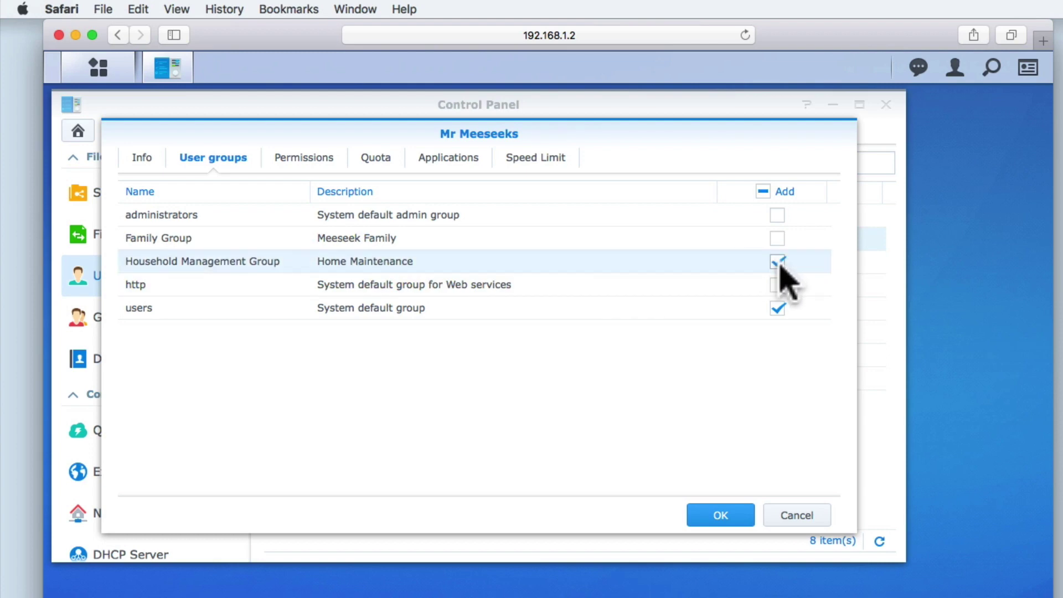
click(729, 516)
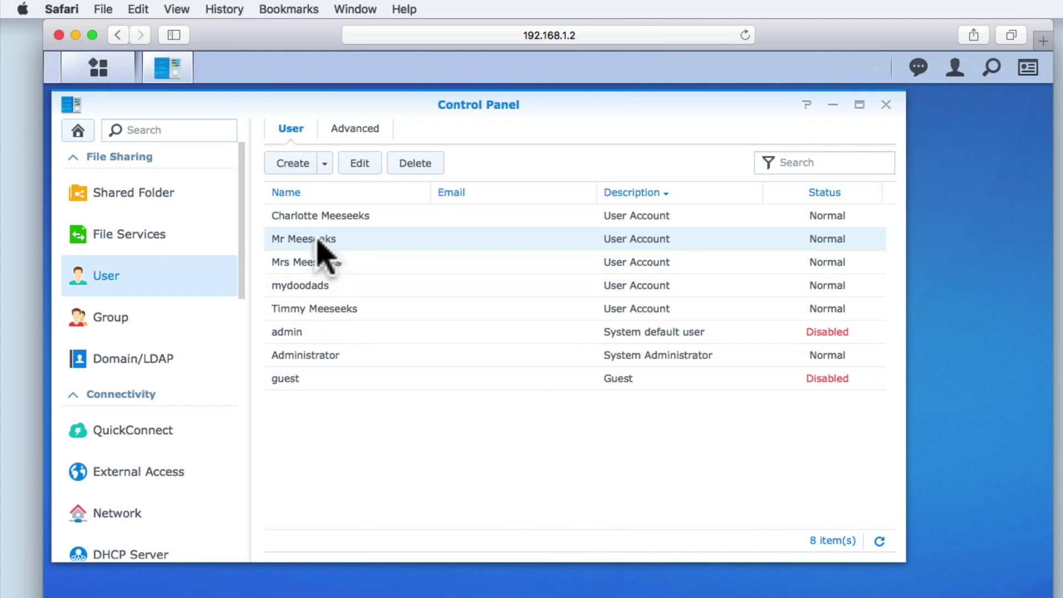
Check the account's updated folder permissions, then add it to Family Group and save.
click(360, 166)
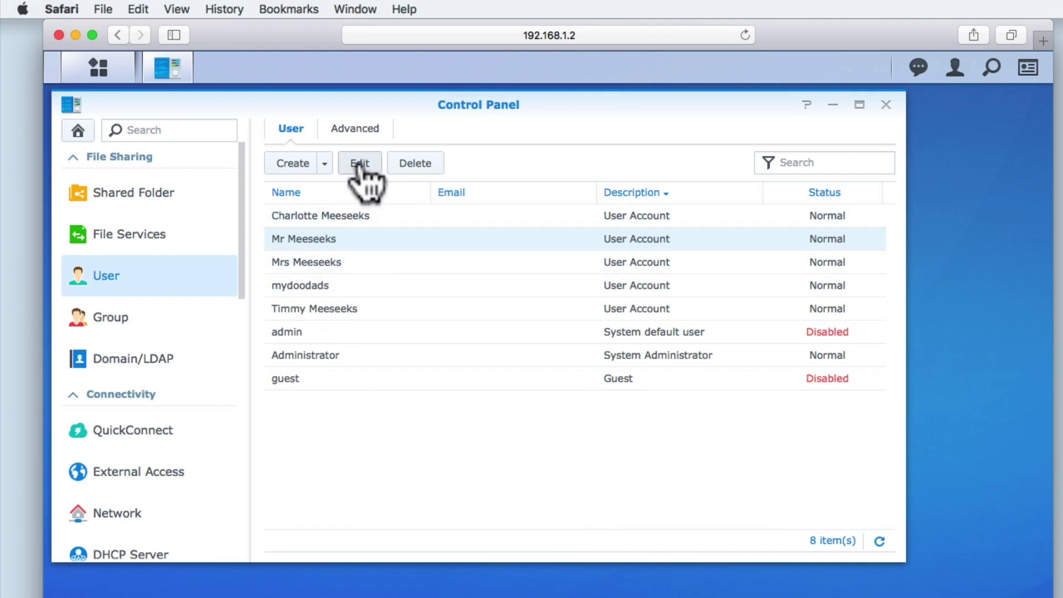
click(303, 161)
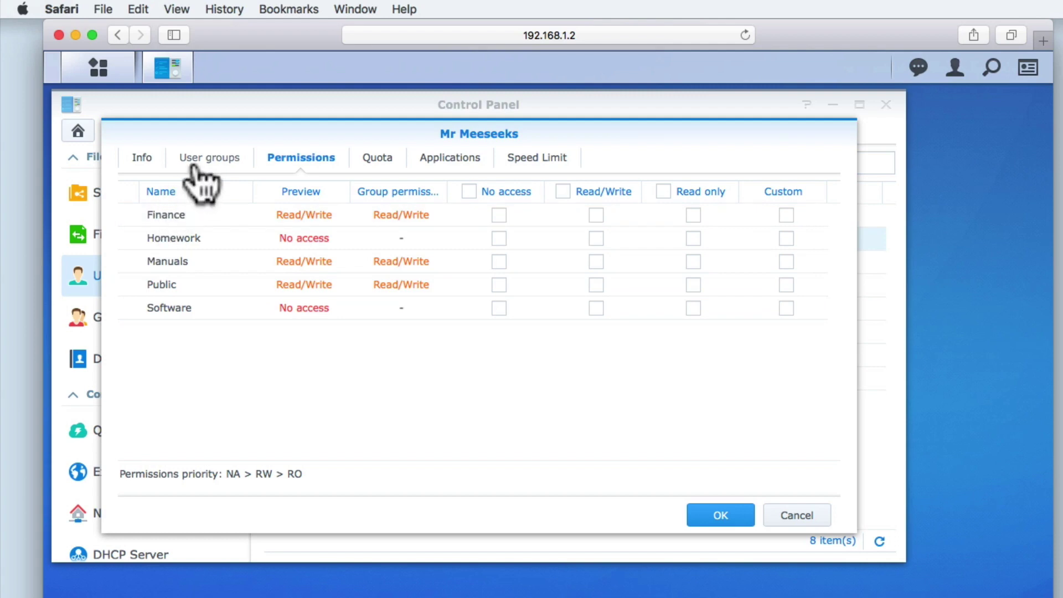
click(200, 183)
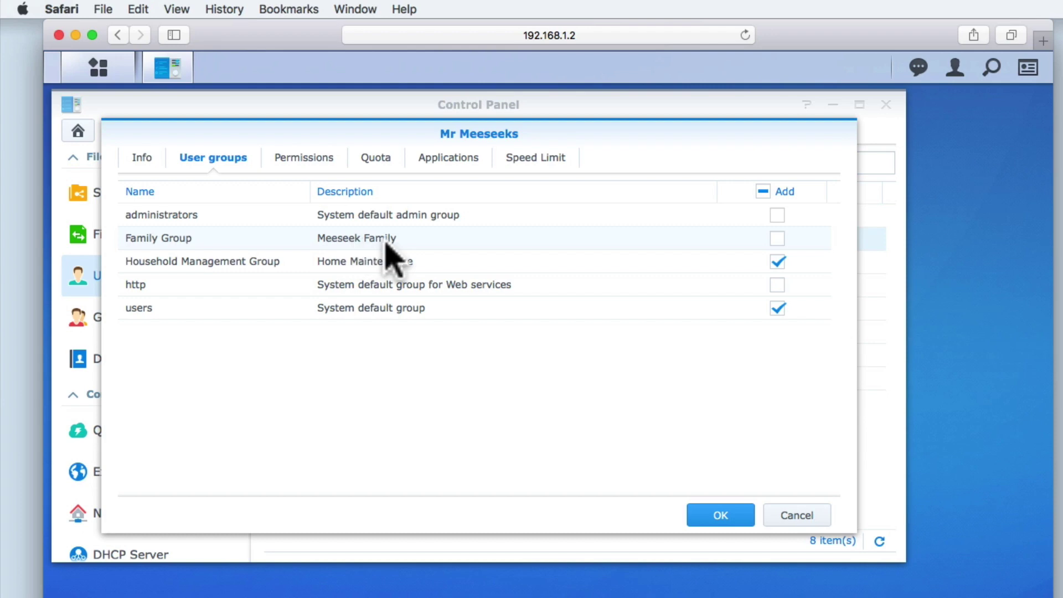
click(775, 244)
click(777, 261)
click(731, 516)
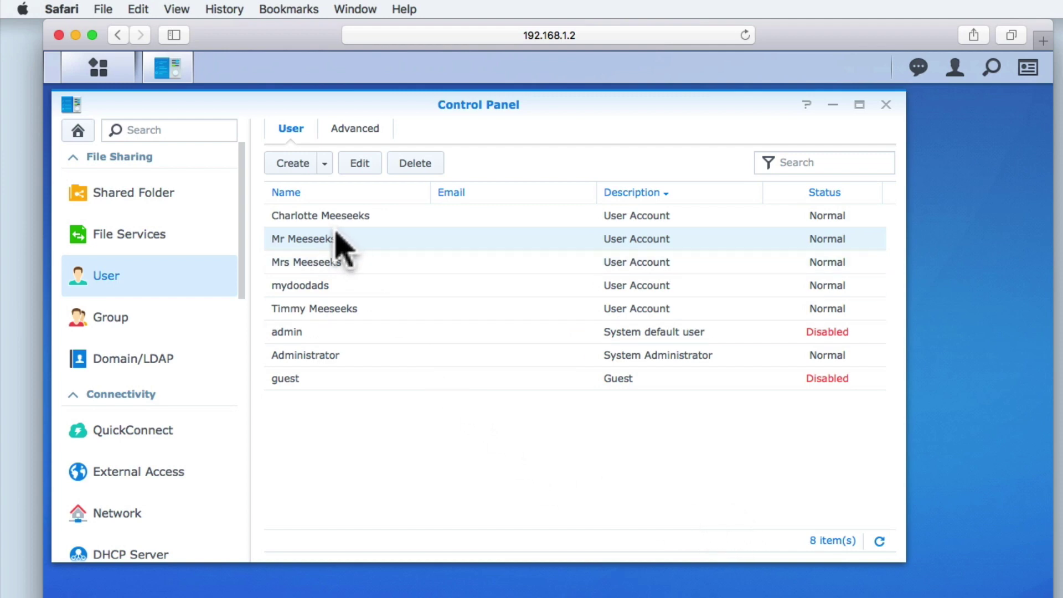
click(360, 164)
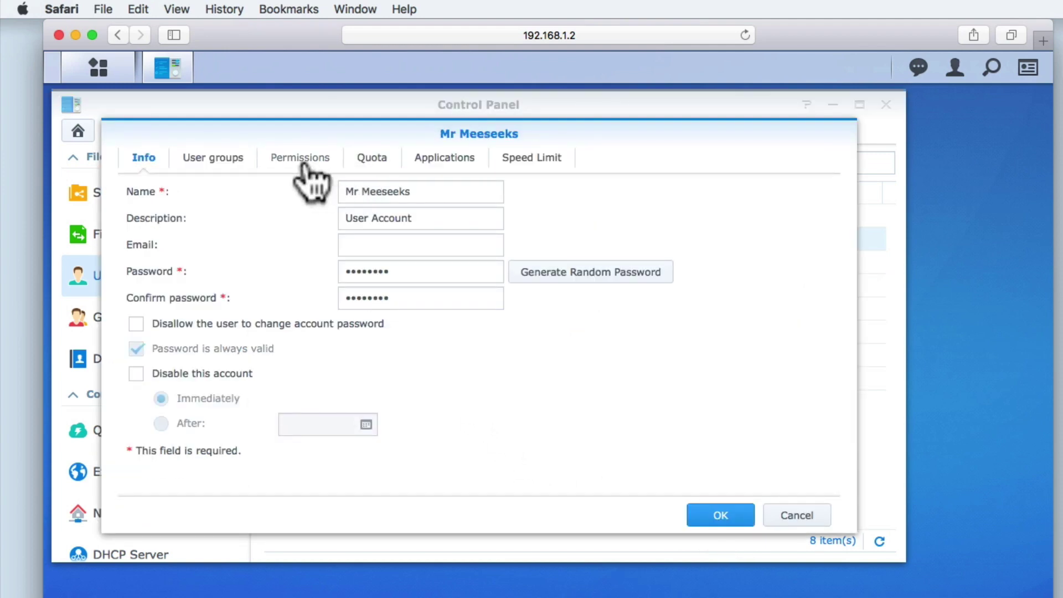
Confirm Read/Write on Finance, Homework, Manuals, Public and Read only on Software, then close.
click(303, 160)
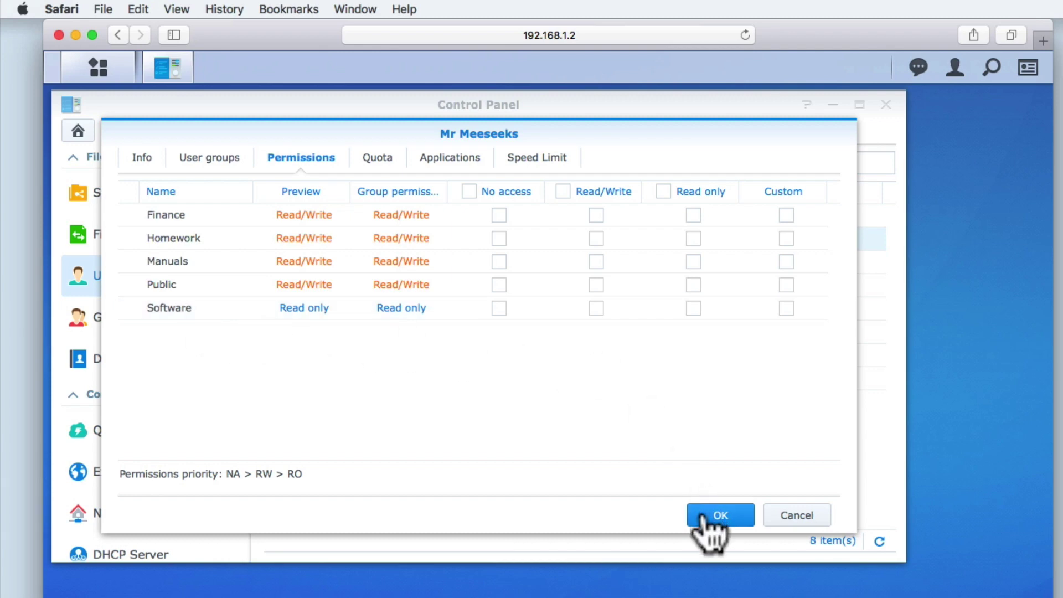
click(718, 515)
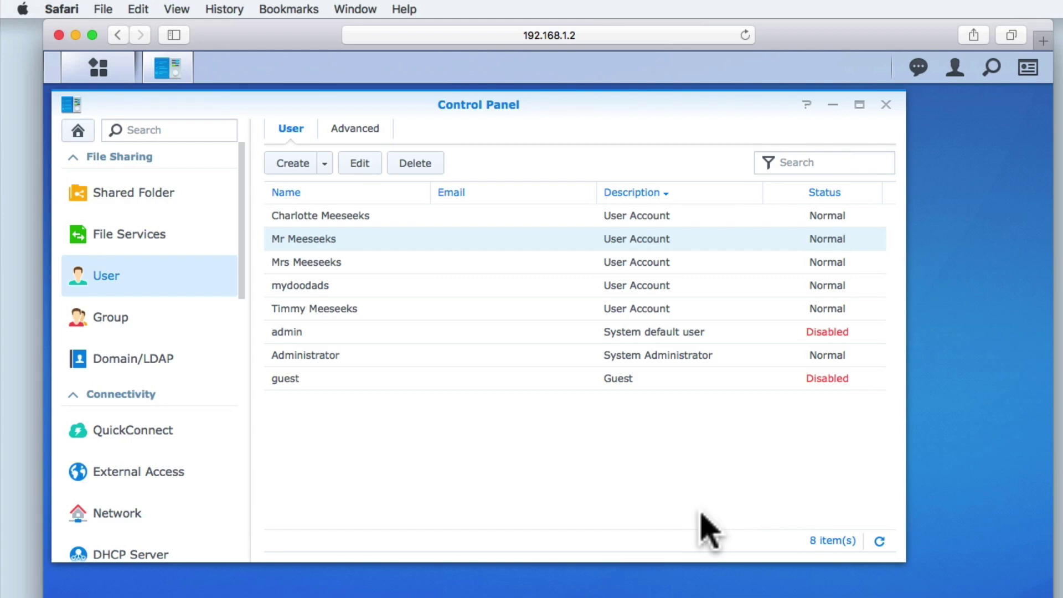
Add the first user account to Family Group, check its folder permissions, and save.
click(347, 217)
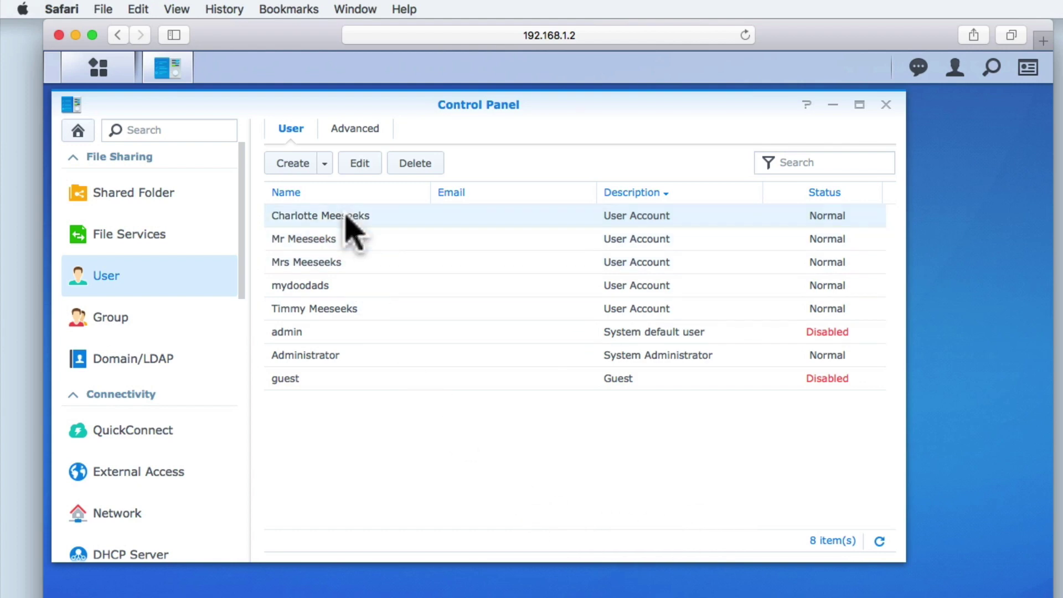
click(361, 164)
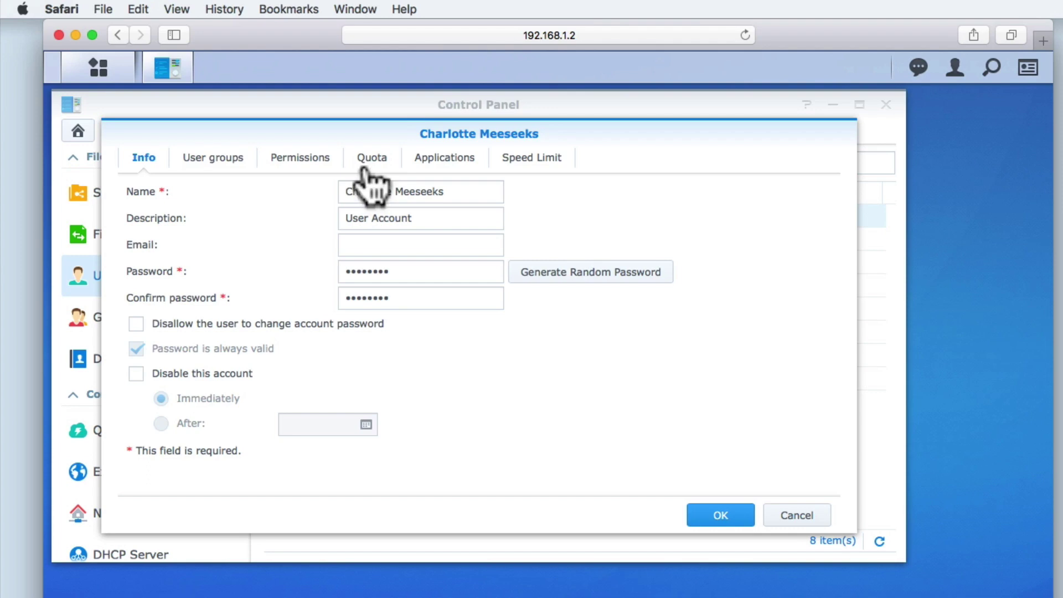
click(233, 163)
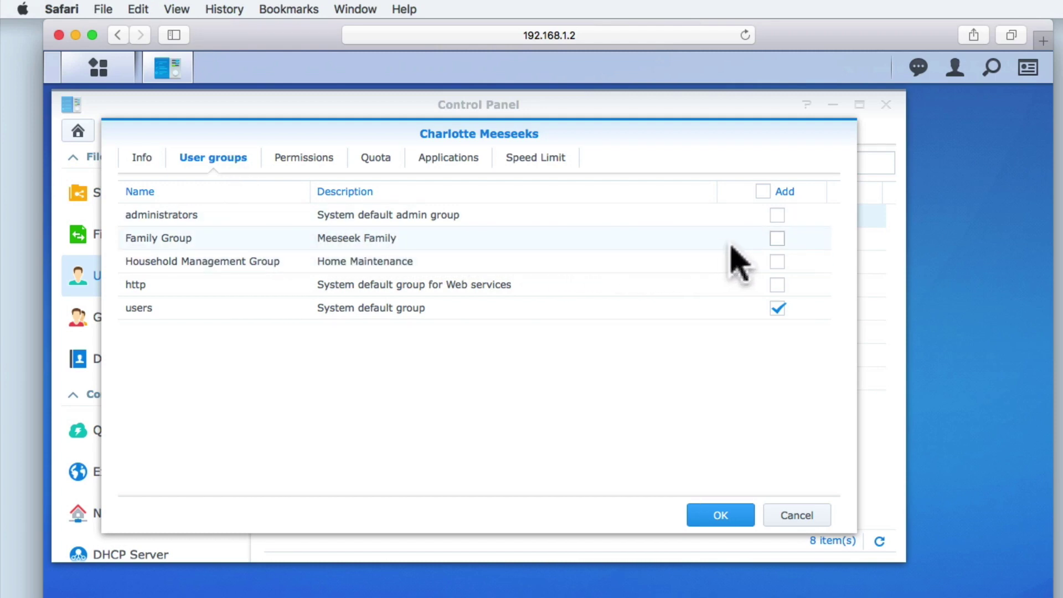
click(777, 238)
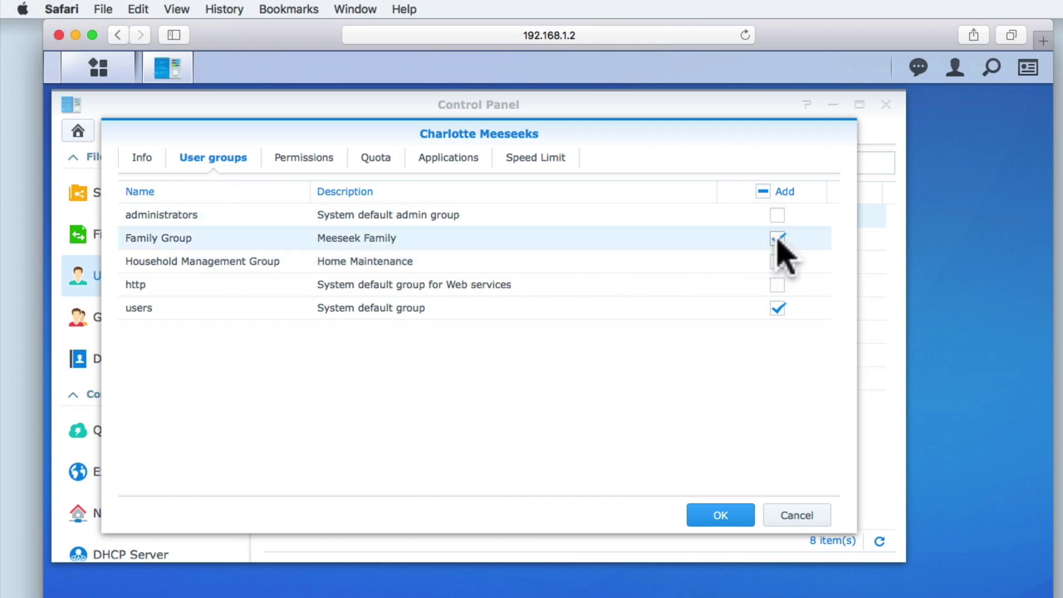
click(298, 159)
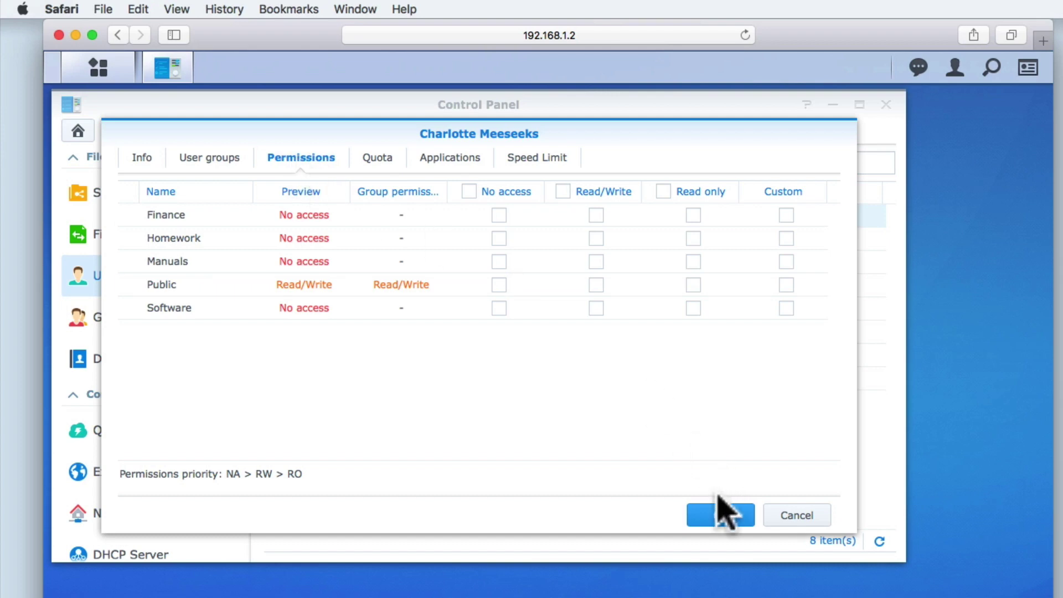
click(715, 516)
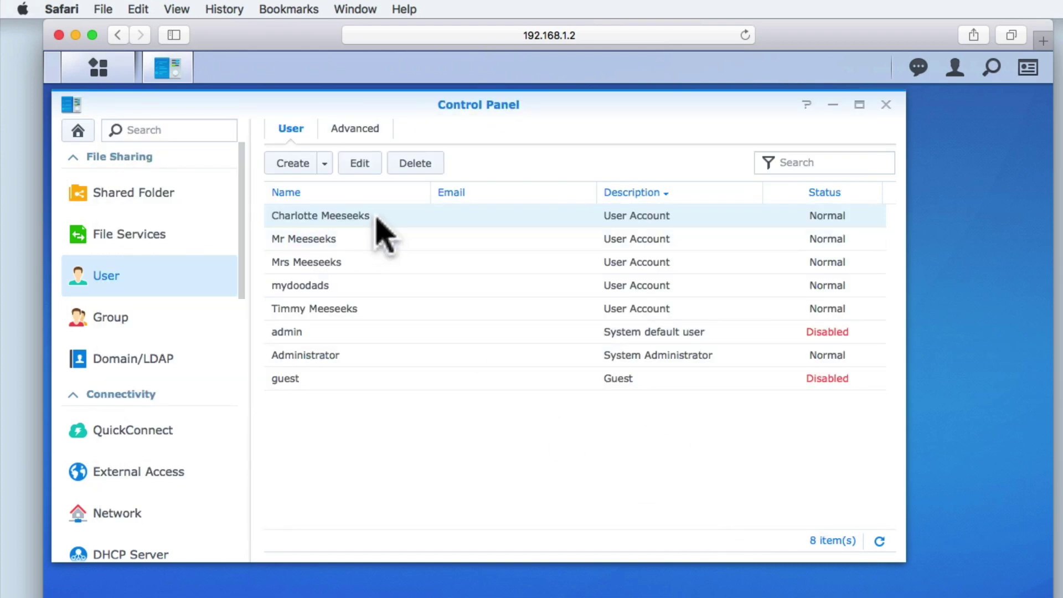
double_click(377, 219)
click(312, 161)
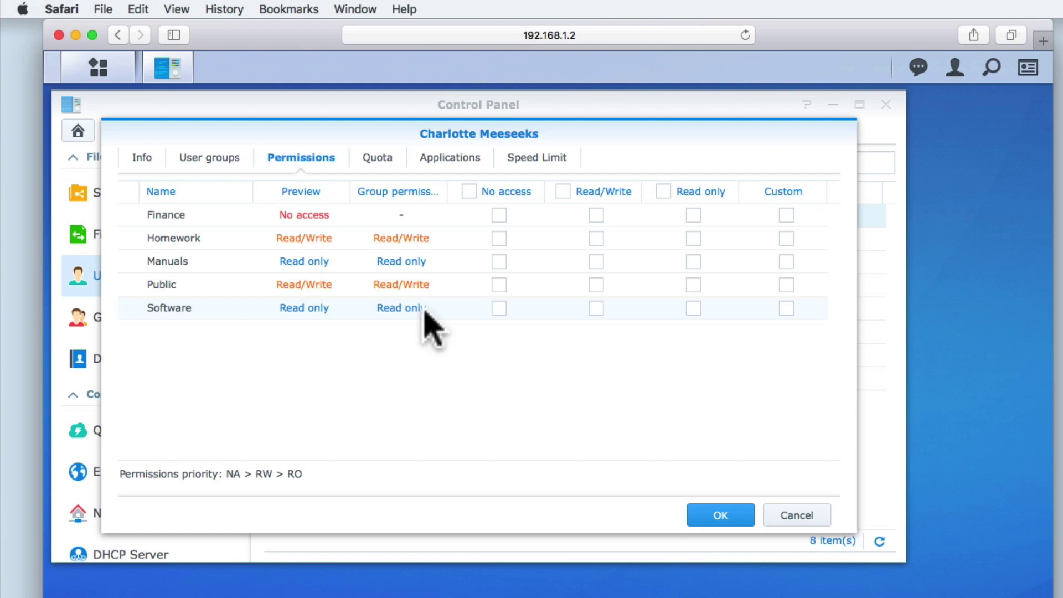
click(714, 517)
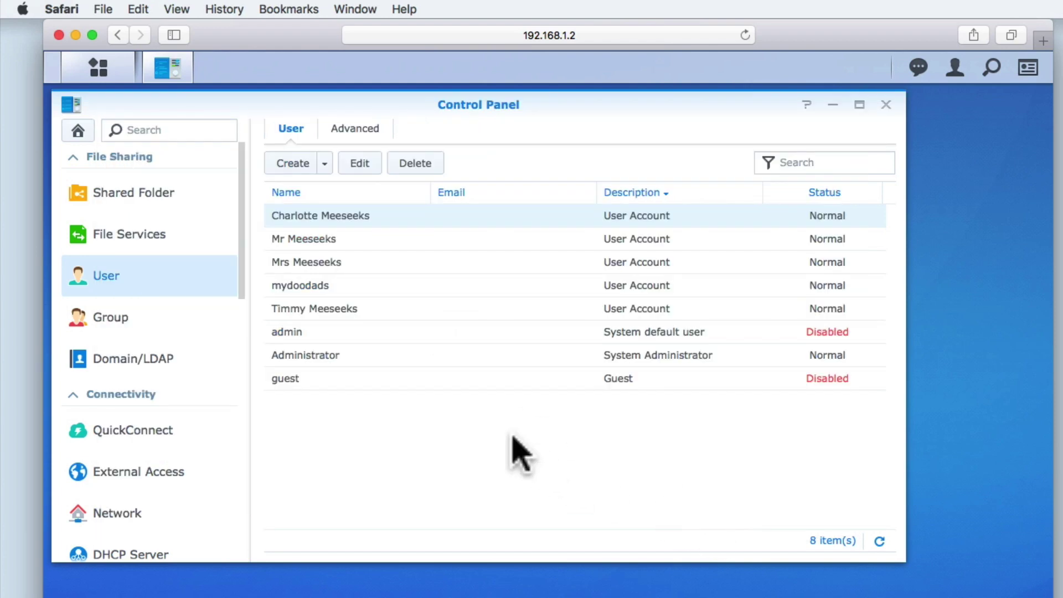
Add the third user account to both Household Management Group and Family Group and save.
double_click(362, 264)
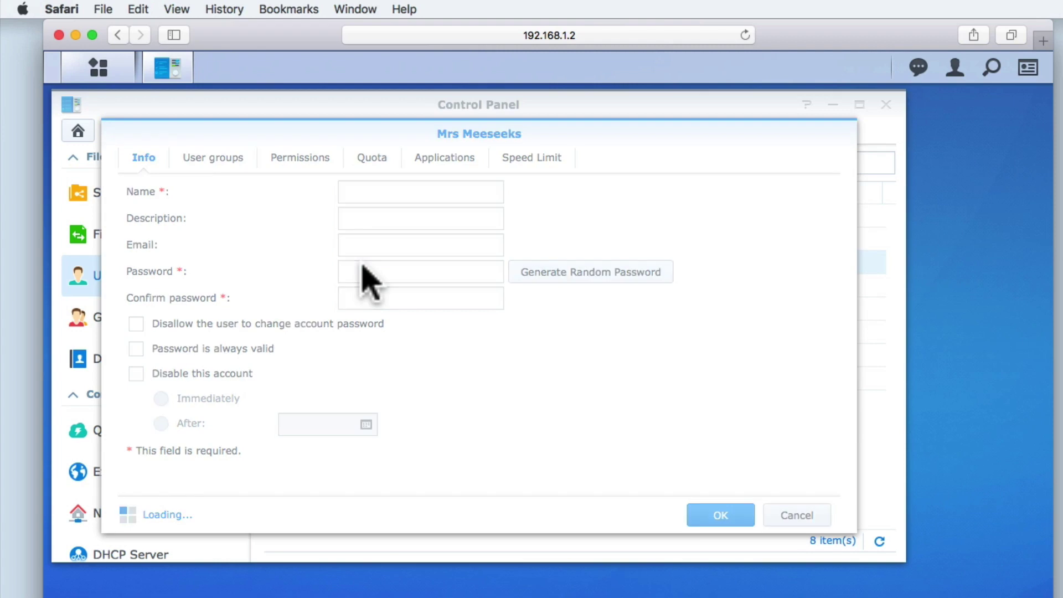
click(243, 165)
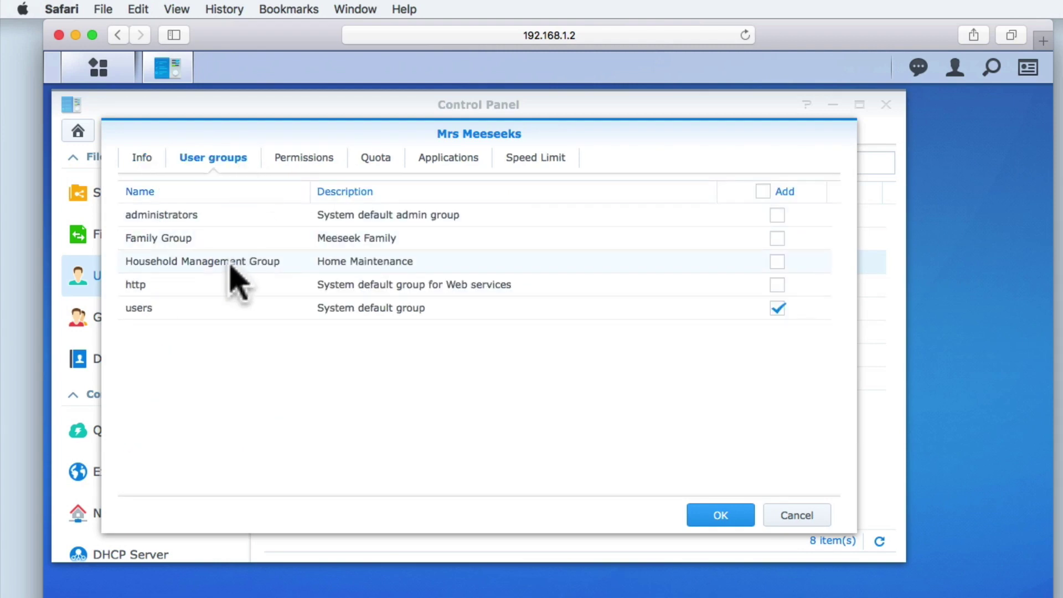
click(777, 261)
click(777, 239)
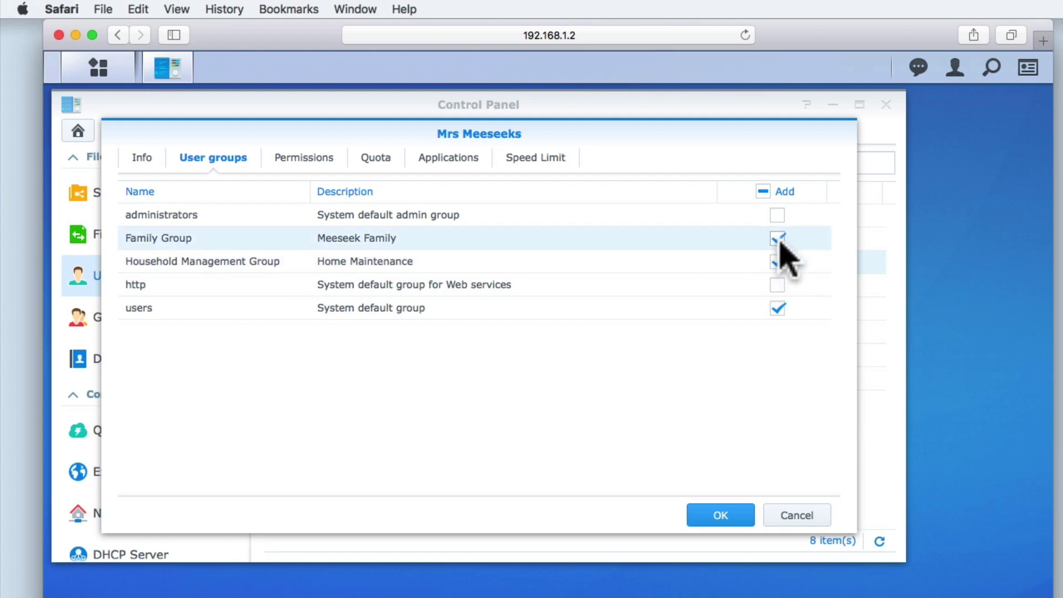
click(719, 515)
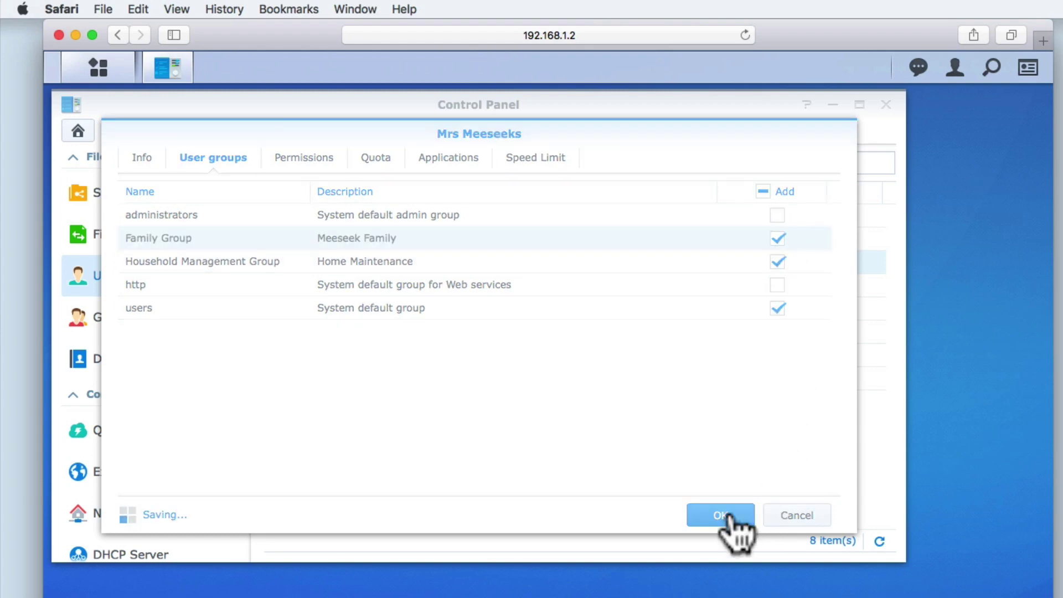
click(350, 310)
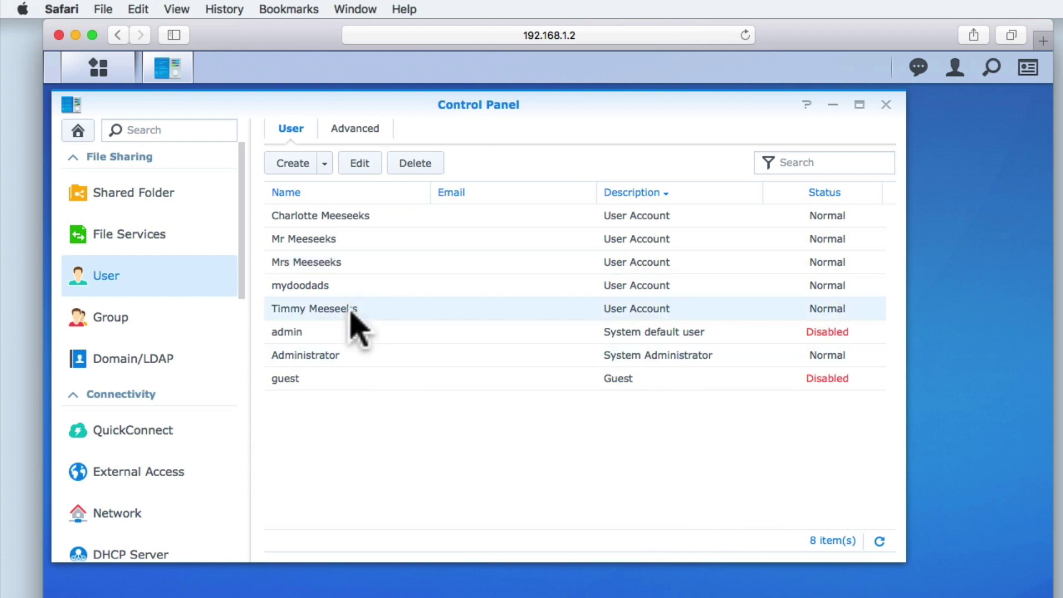
Tick Family Group in the fifth user account's User groups and save.
click(359, 163)
click(235, 168)
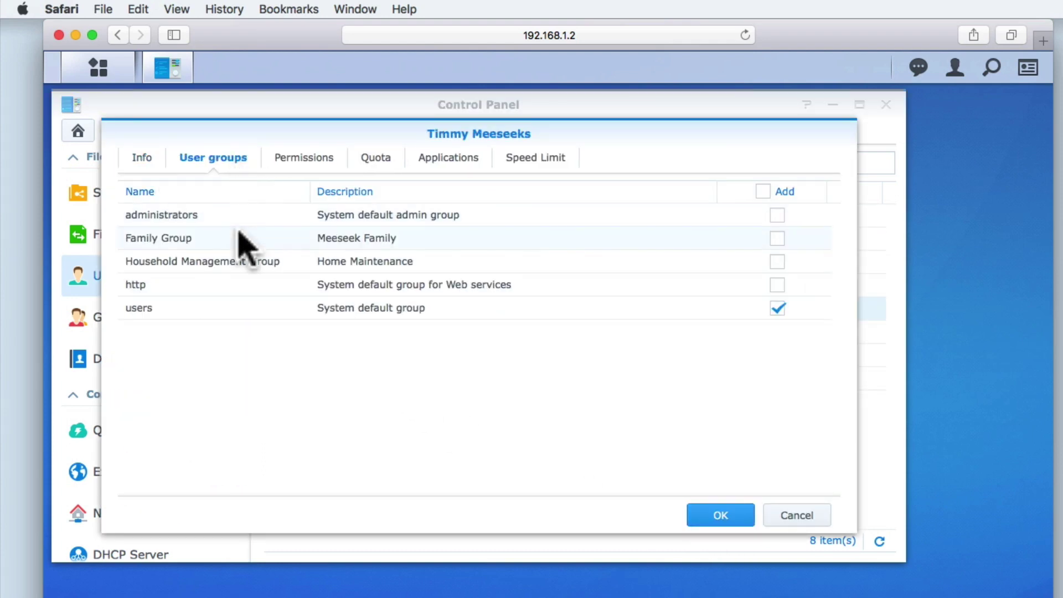
click(777, 238)
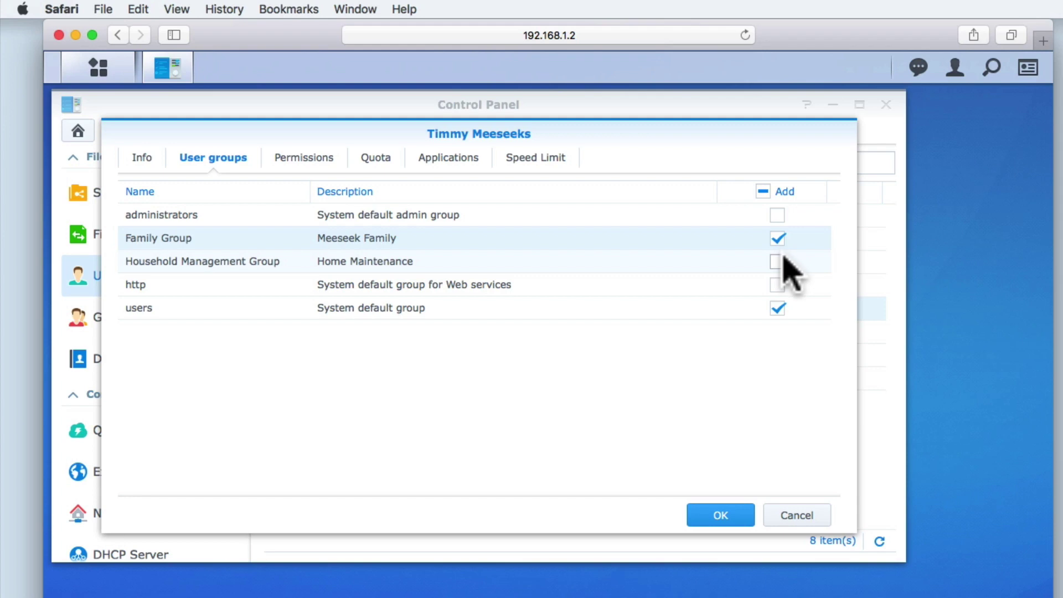
click(720, 514)
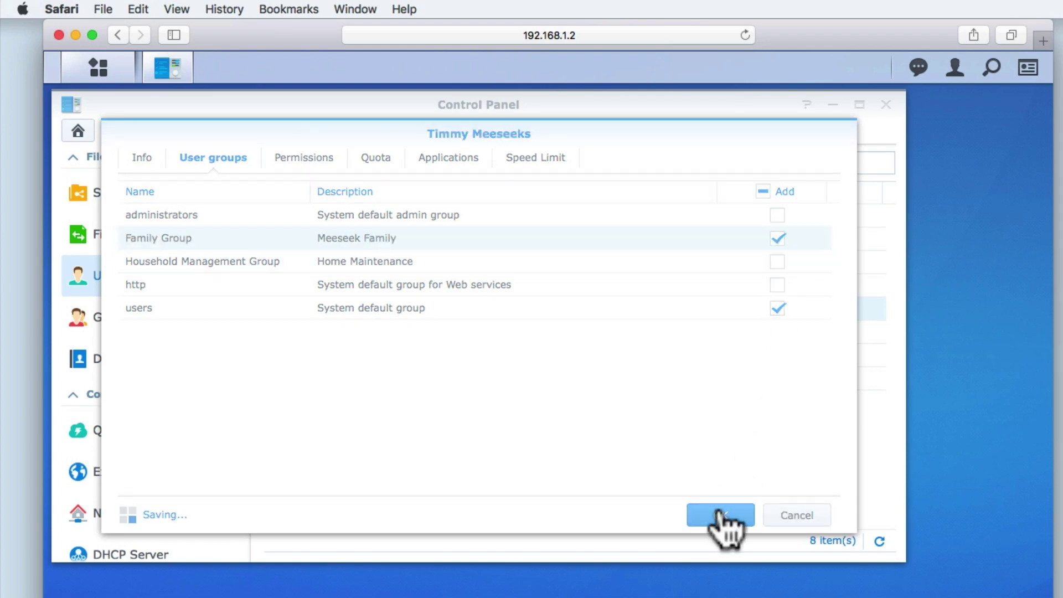